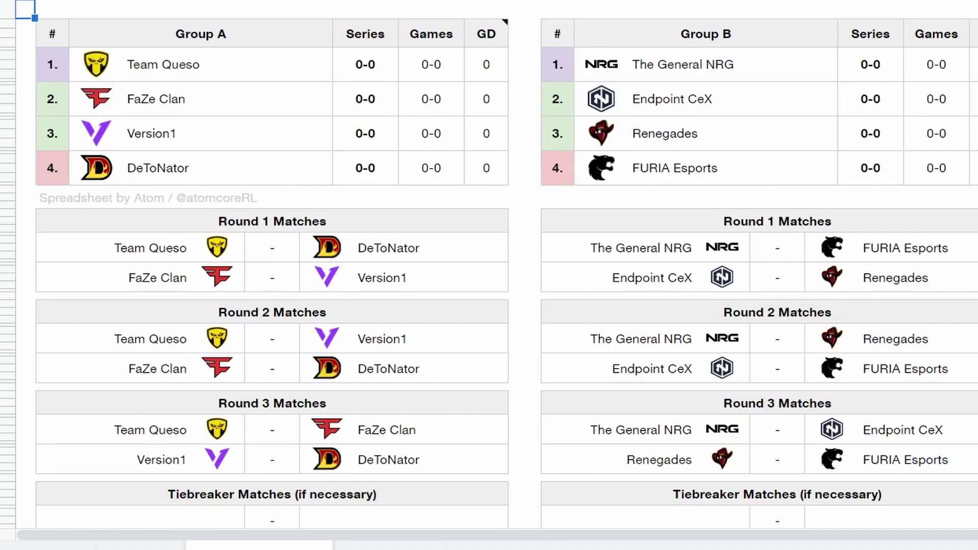
Enter the Group A Round 1 result for Team Queso against DeToNator as 3-0.
double_click(255, 248)
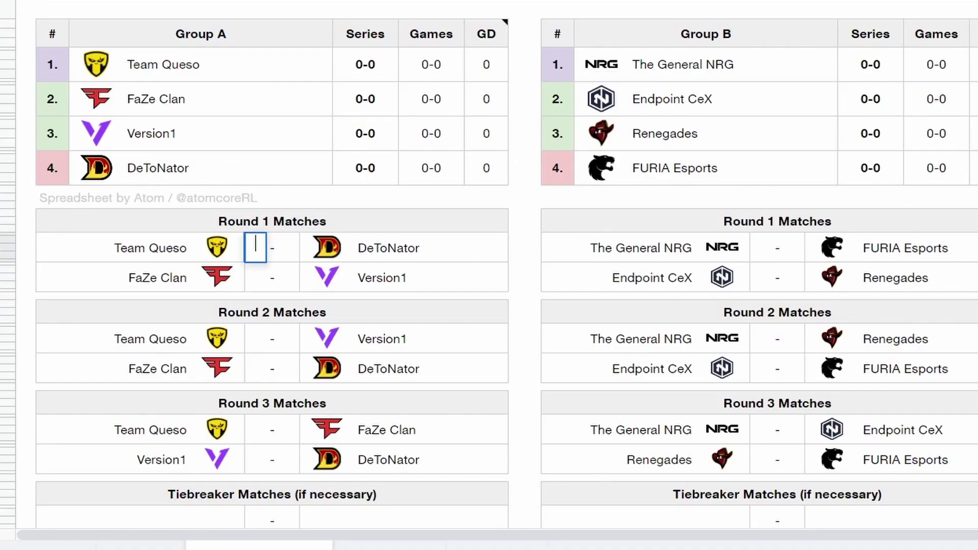
text(0)
click(288, 247)
text(3)
click(431, 277)
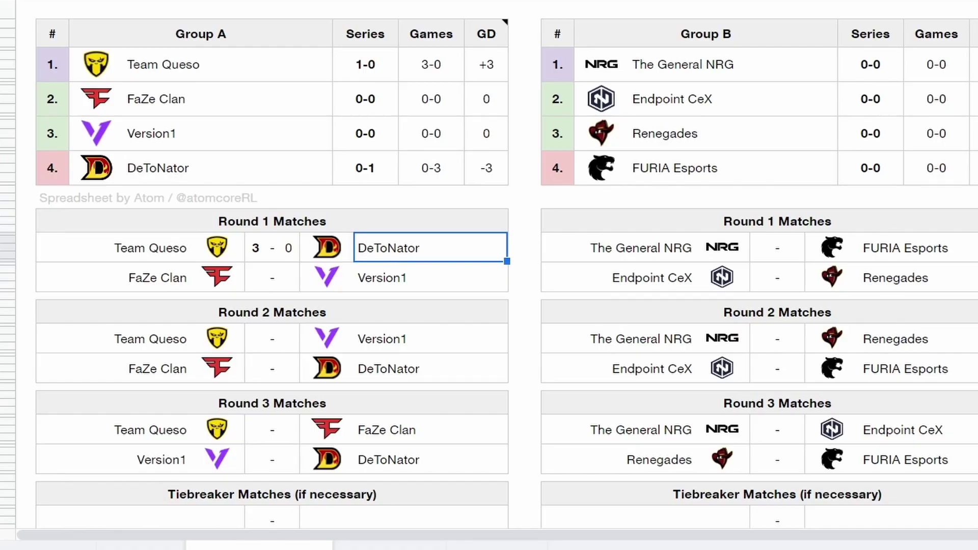
Enter the Group A Round 1 result for FaZe Clan against Version1 as 3-2.
double_click(255, 277)
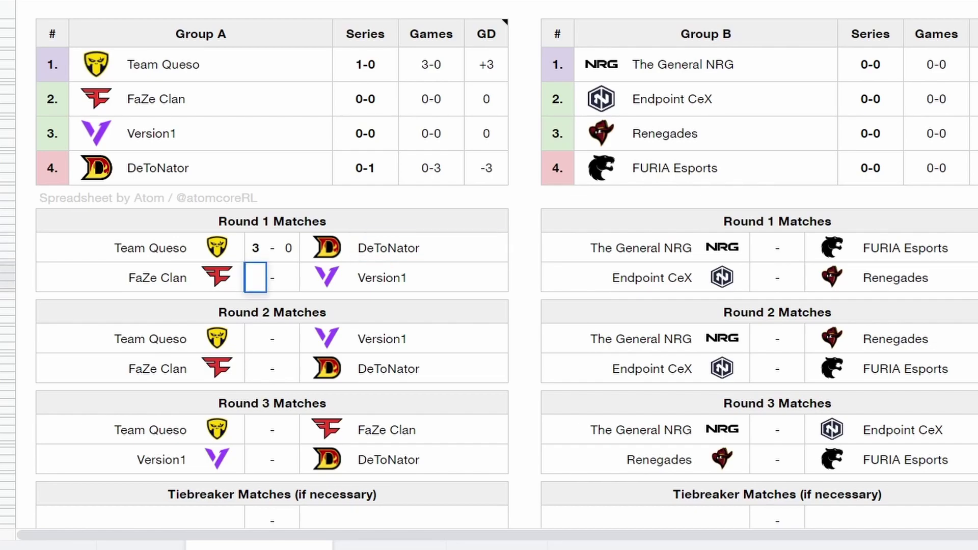
text(3)
double_click(288, 277)
text(2)
click(431, 277)
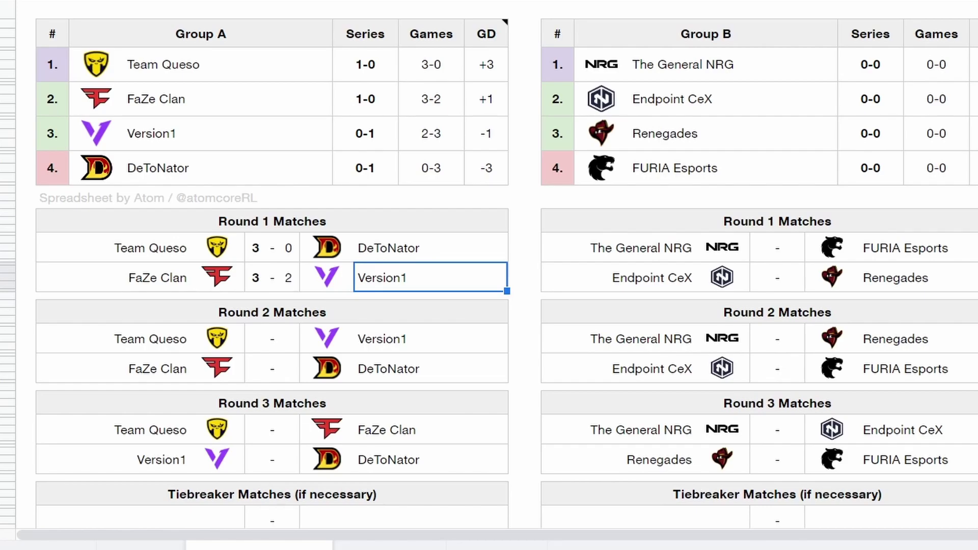
Enter the Group A Round 2 result for Team Queso against Version1 as 3-1.
double_click(256, 338)
text(3)
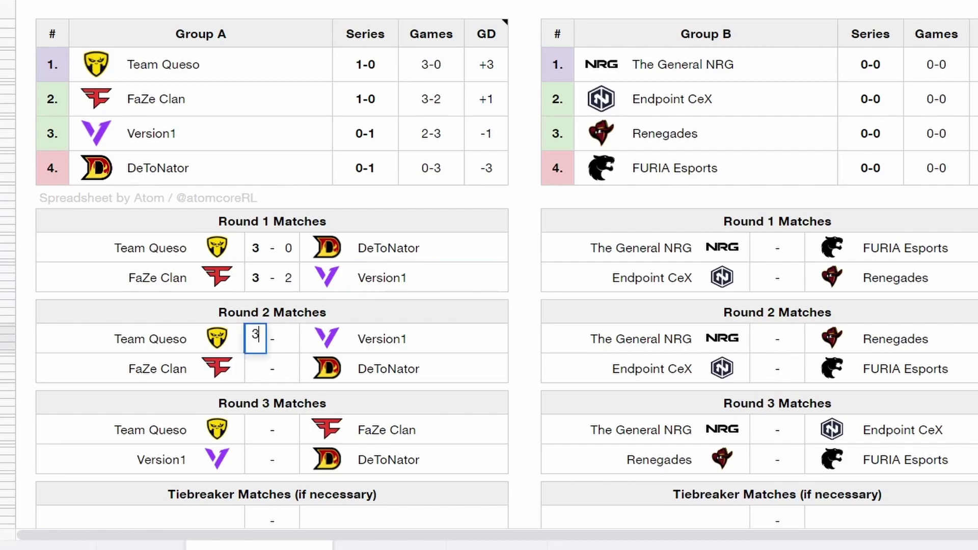
double_click(289, 338)
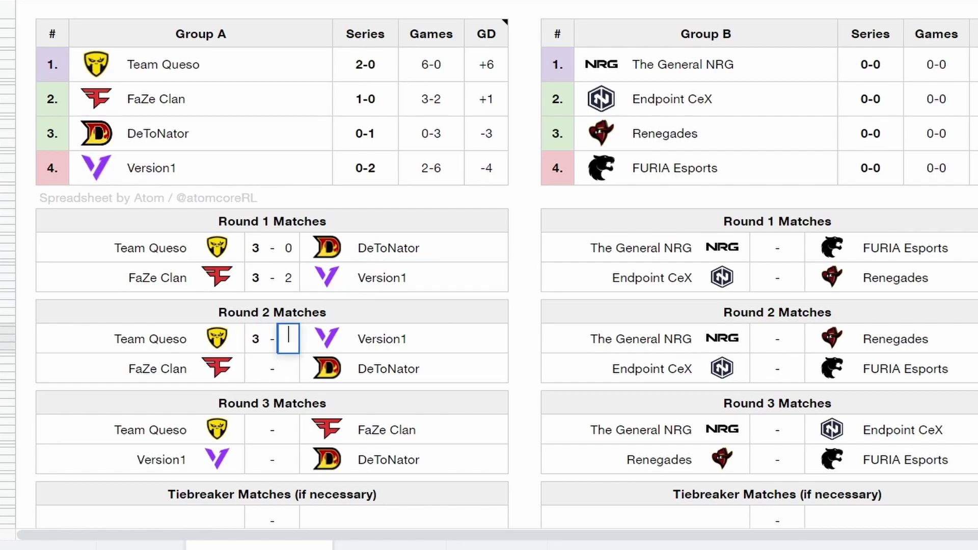
text(1)
click(431, 338)
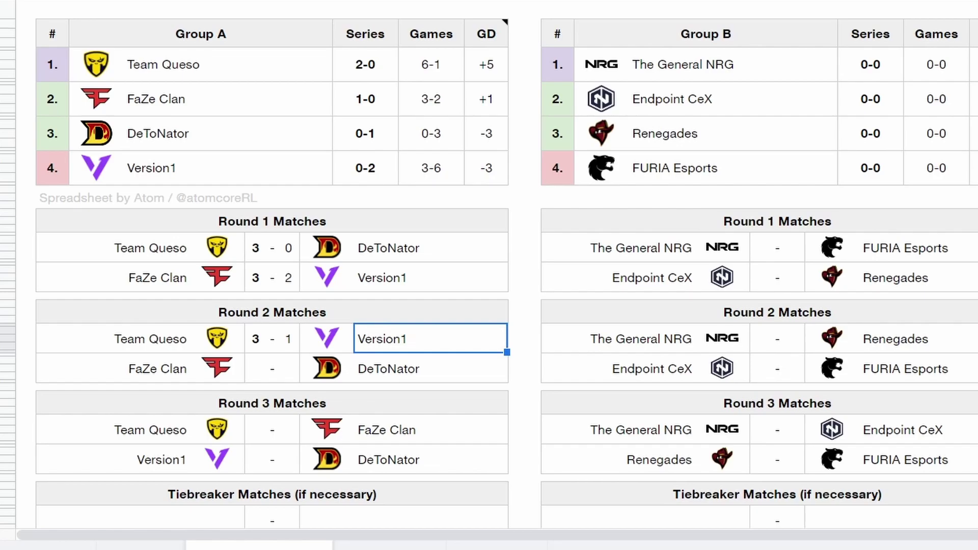
Enter the Group A Round 2 result for FaZe Clan against DeToNator as 3-1.
double_click(255, 368)
text(3)
double_click(288, 368)
text(1)
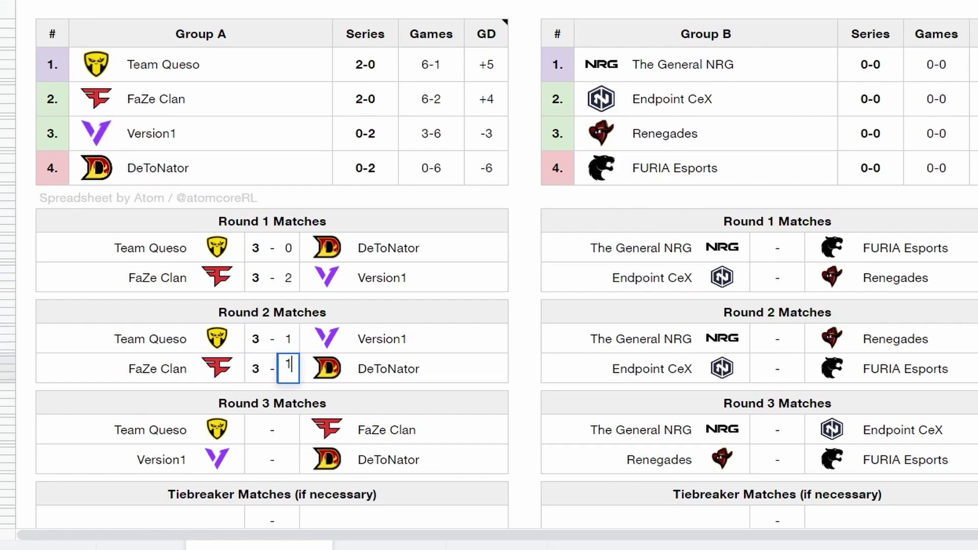
click(431, 369)
scroll(430, 368, down, 1)
scroll(431, 368, up, 1)
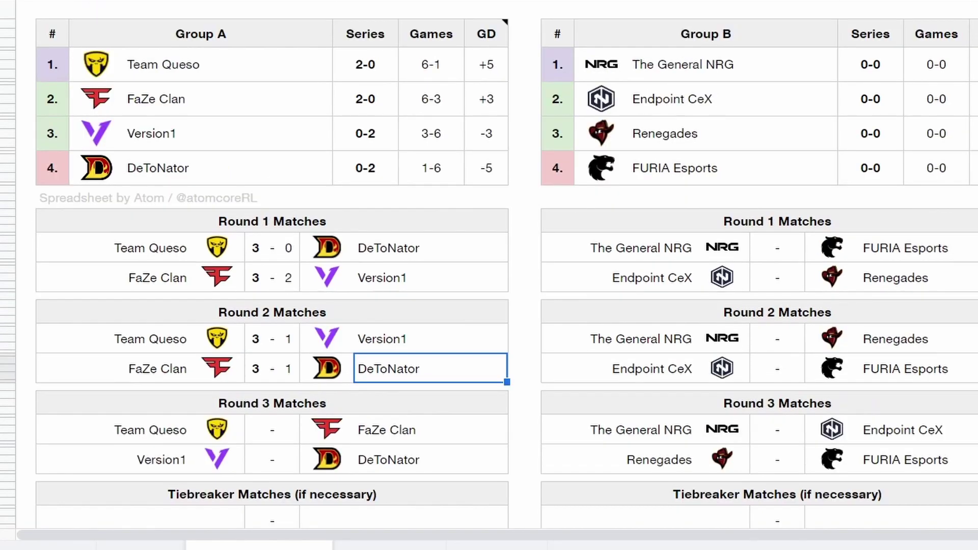
Enter the Group A Round 3 result for Team Queso against FaZe Clan as 3-2.
click(256, 430)
text(3)
double_click(289, 429)
text(2)
click(430, 430)
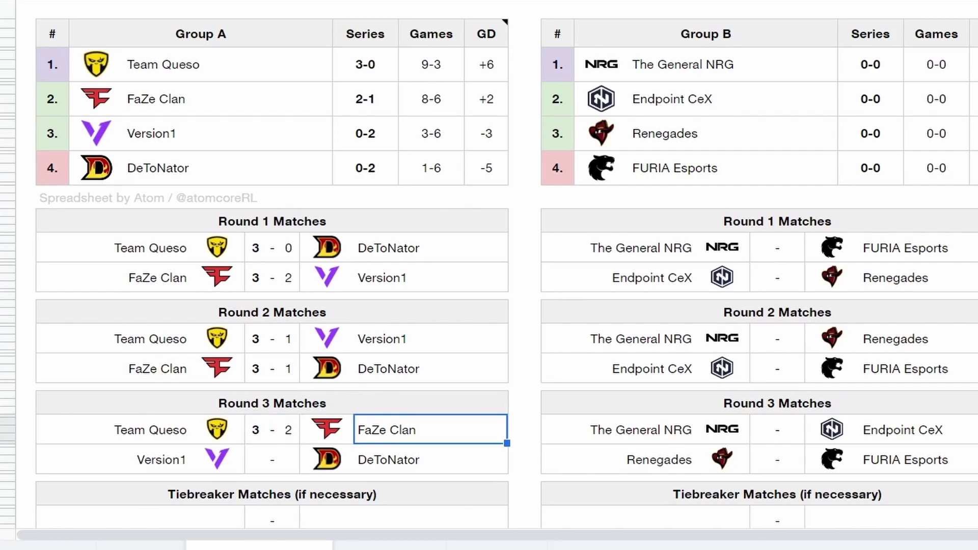
Enter the Group A Round 3 result for Version1 against DeToNator as 3-1.
double_click(255, 459)
text(3)
double_click(288, 460)
text(1)
click(431, 459)
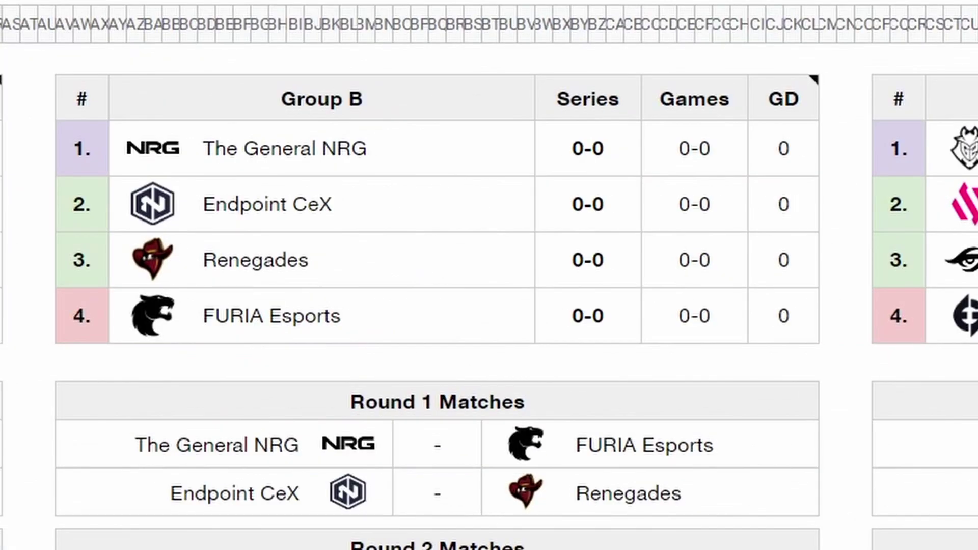
Enter the Group B Round 1 result for The General NRG against FURIA Esports as 3-2.
double_click(410, 444)
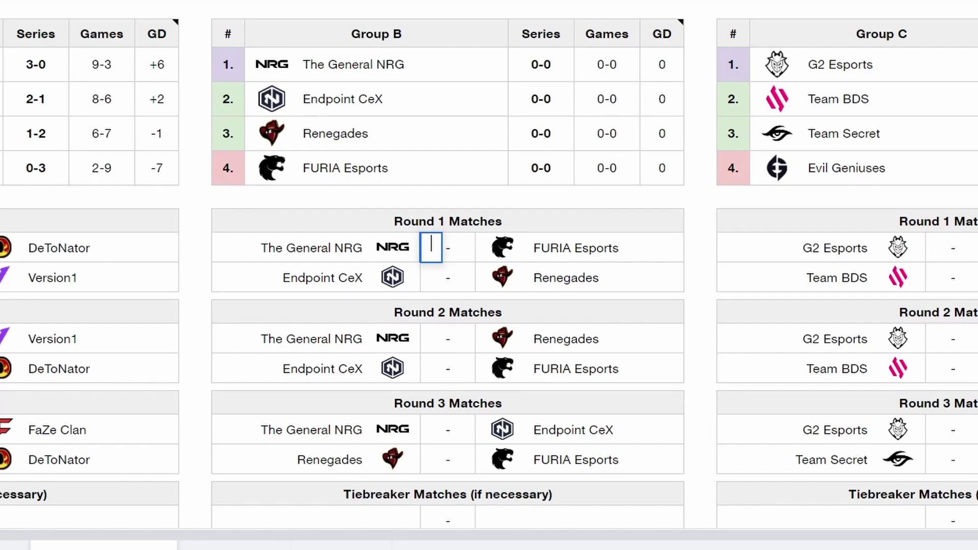
text(3)
key(Tab)
text(2)
key(Tab)
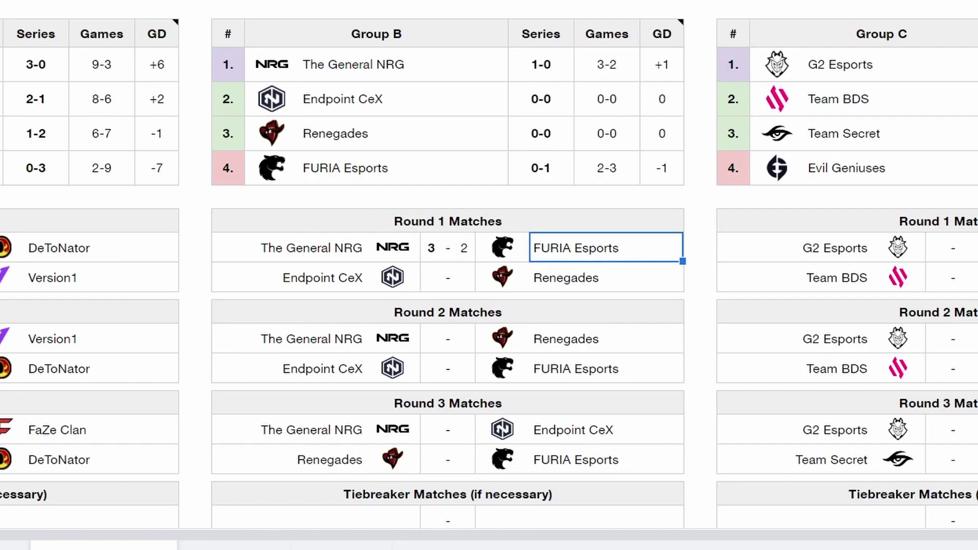
Enter the Group B Round 1 result for Endpoint CeX against Renegades as 2-3.
key(Return)
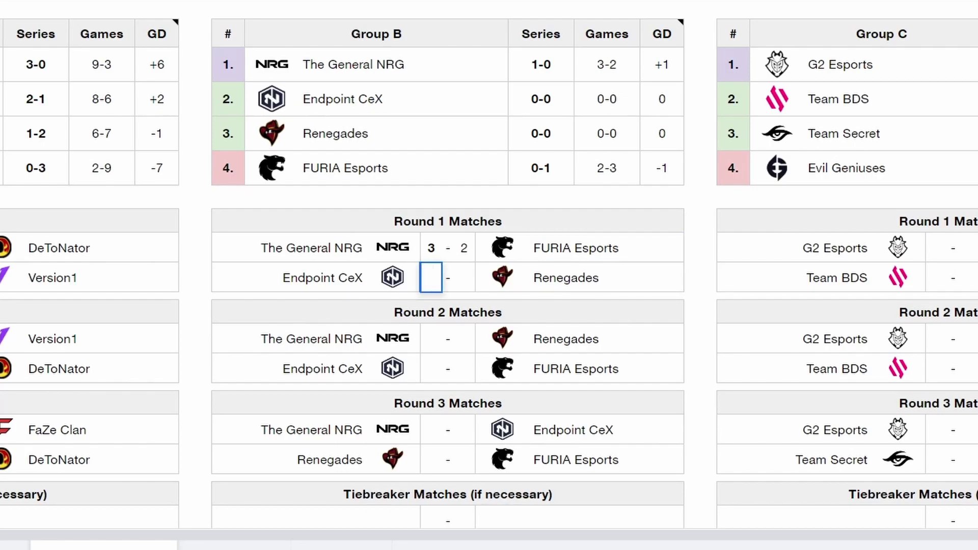
text(2)
key(Tab)
text(3)
key(Tab)
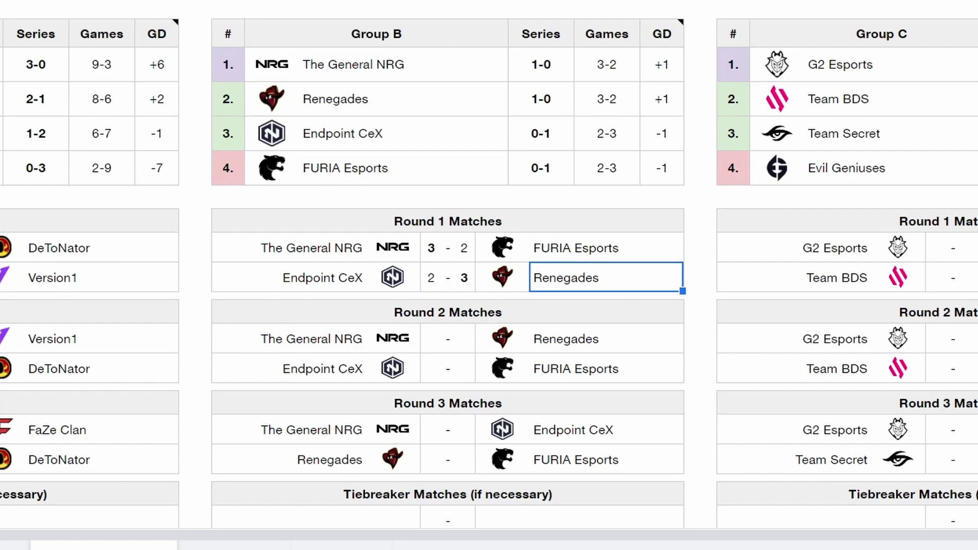
Enter the Group B Round 2 result for The General NRG against Renegades as 3-1.
double_click(431, 339)
text(3)
key(Tab)
text(1)
key(Tab)
Enter the Group B Round 2 result for Endpoint CeX against FURIA Esports as 3-2.
key(Return)
text(3)
key(Tab)
text(2)
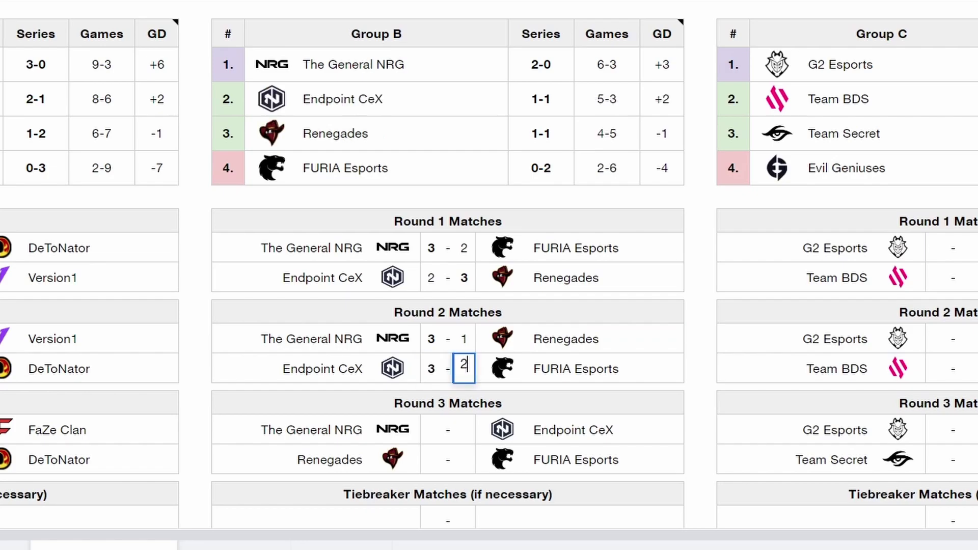
key(Tab)
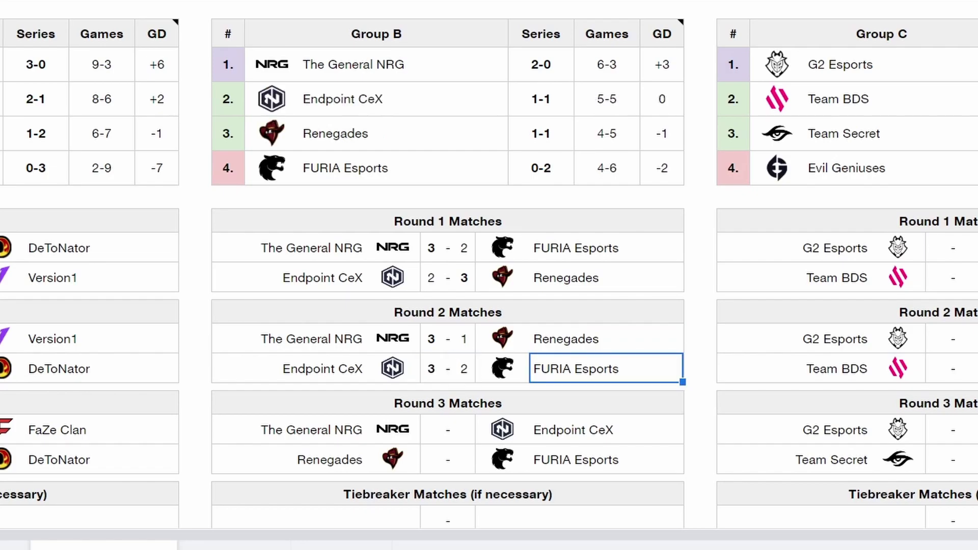
Enter the Group B Round 3 result for The General NRG against Endpoint CeX as 3-2.
double_click(431, 430)
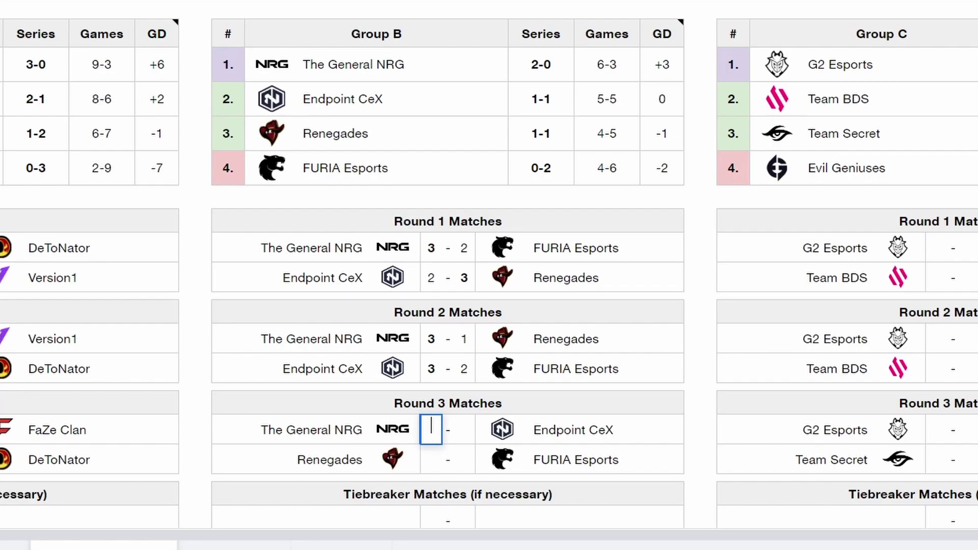
text(3)
key(Tab)
text(2)
key(Tab)
Enter the Group B Round 3 result for Renegades against FURIA Esports as 2-3.
key(Return)
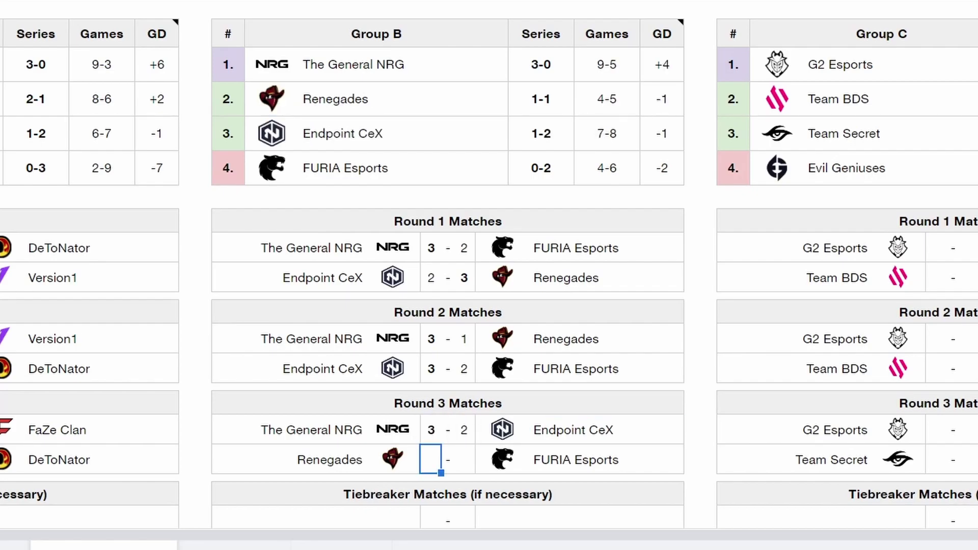
text(2)
key(Tab)
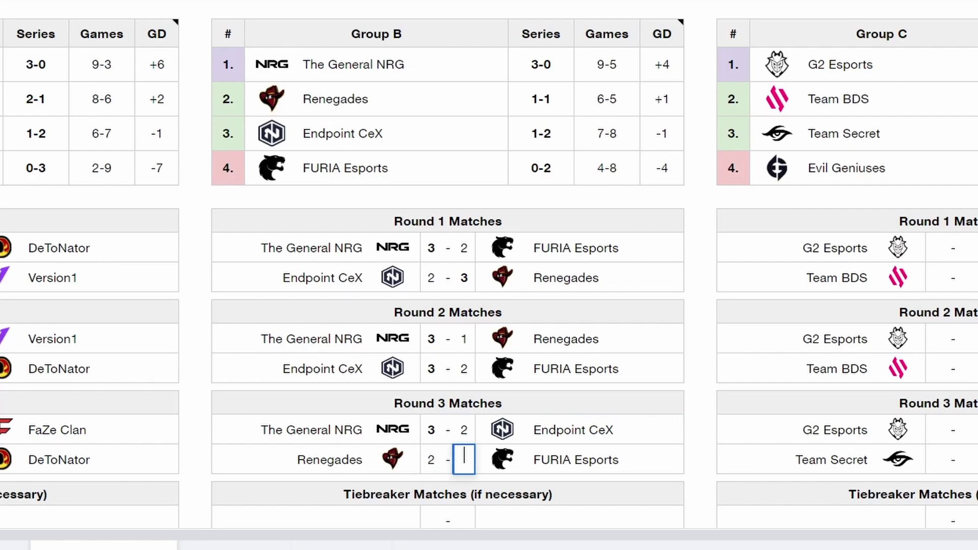
text(3)
key(Tab)
Enter the Group B tiebreaker result for FURIA Esports against Renegades as 3-2.
scroll(490, 276, down, 2)
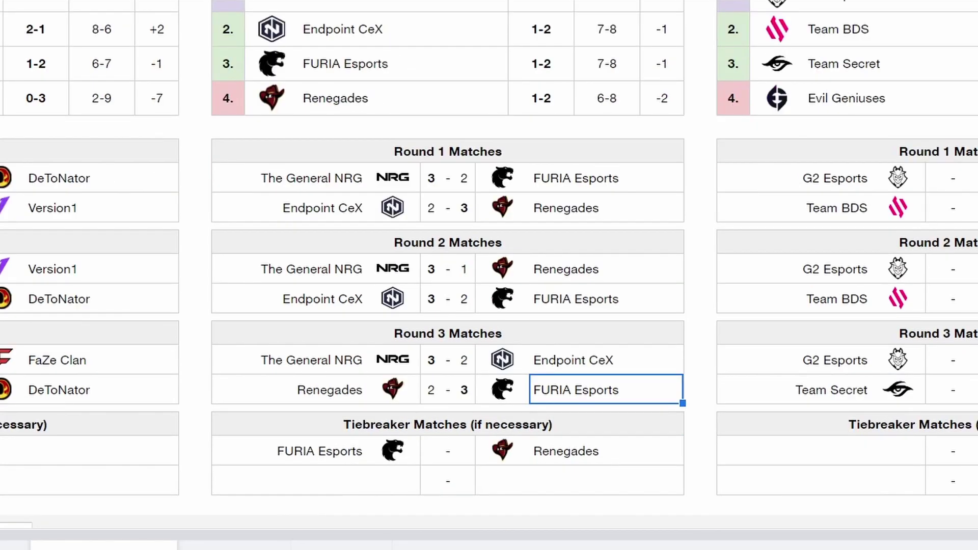
double_click(431, 451)
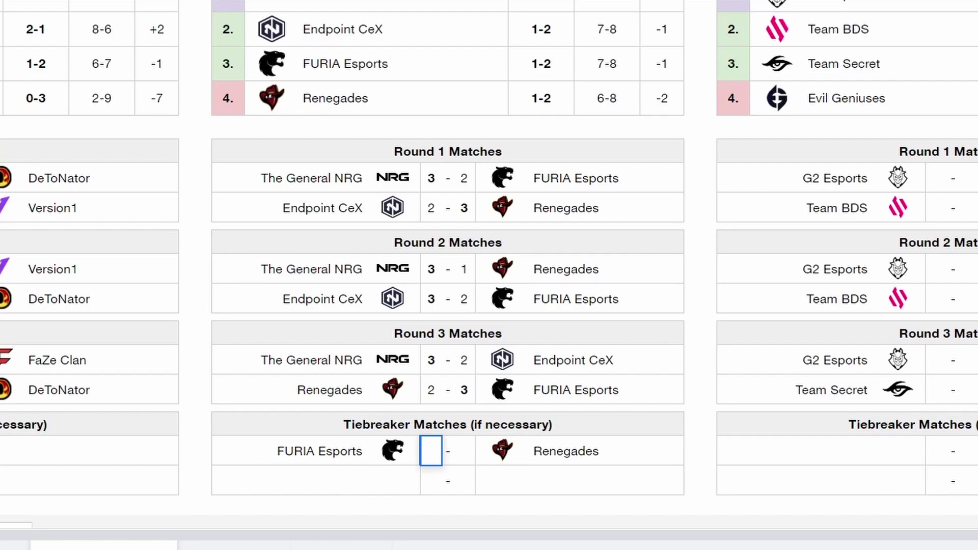
text(3)
key(Tab)
text(2)
key(Tab)
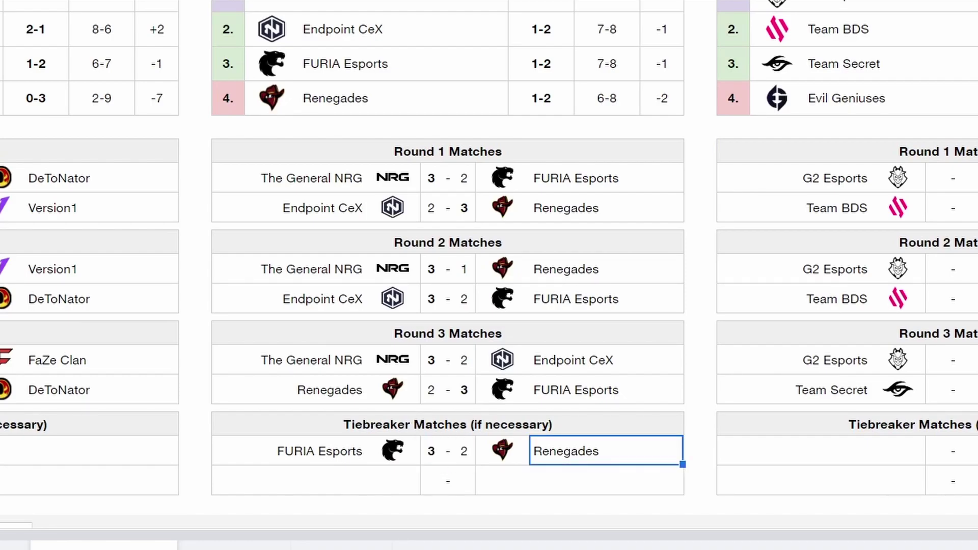
Change the Renegades score in the Group B tiebreaker against FURIA Esports to 1.
double_click(464, 451)
key(BackSpace)
text(1)
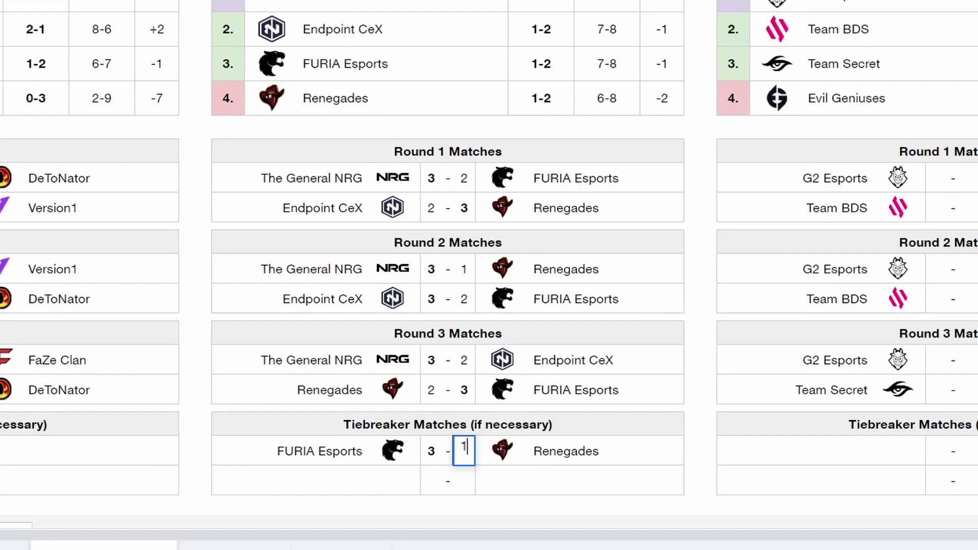
key(Tab)
Enter the Group C Round 1 result for G2 Esports against Evil Geniuses as 3-1.
scroll(489, 276, up, 2)
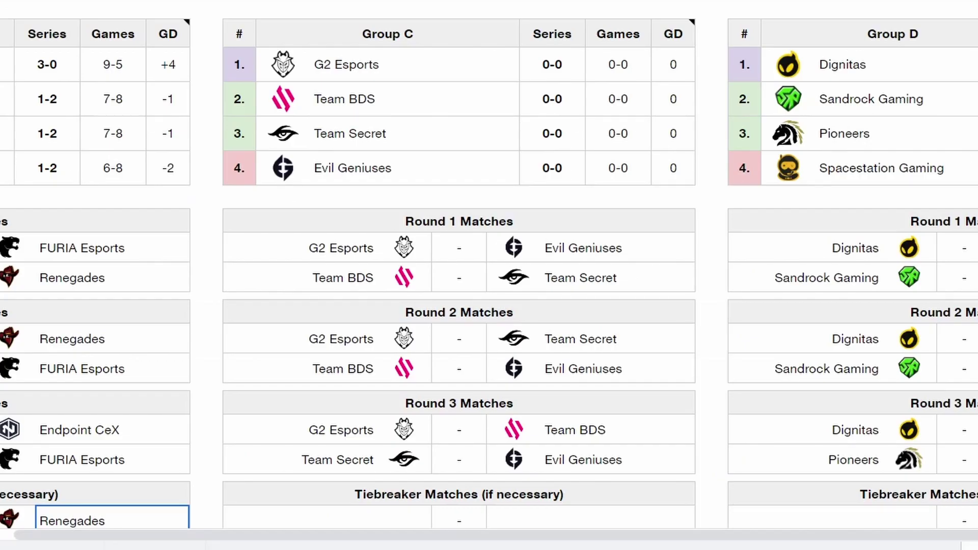
double_click(440, 462)
text(3)
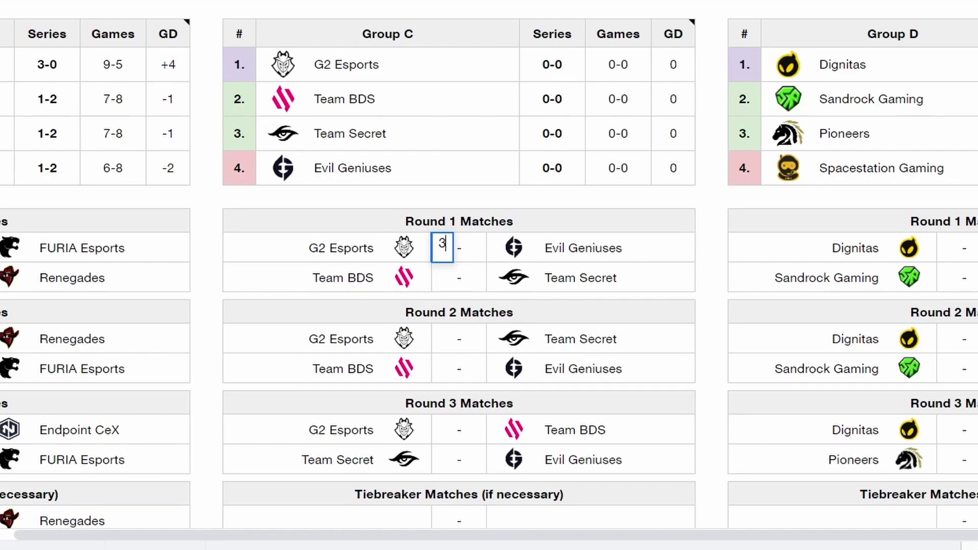
double_click(475, 248)
text(1)
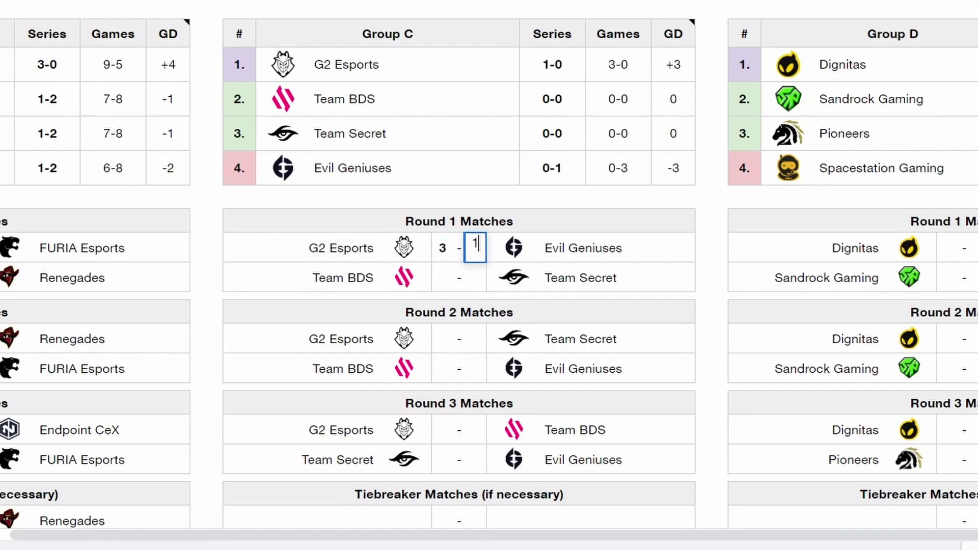
click(618, 248)
Enter the Group C Round 1 result for Team BDS against Team Secret as 3-1.
double_click(443, 278)
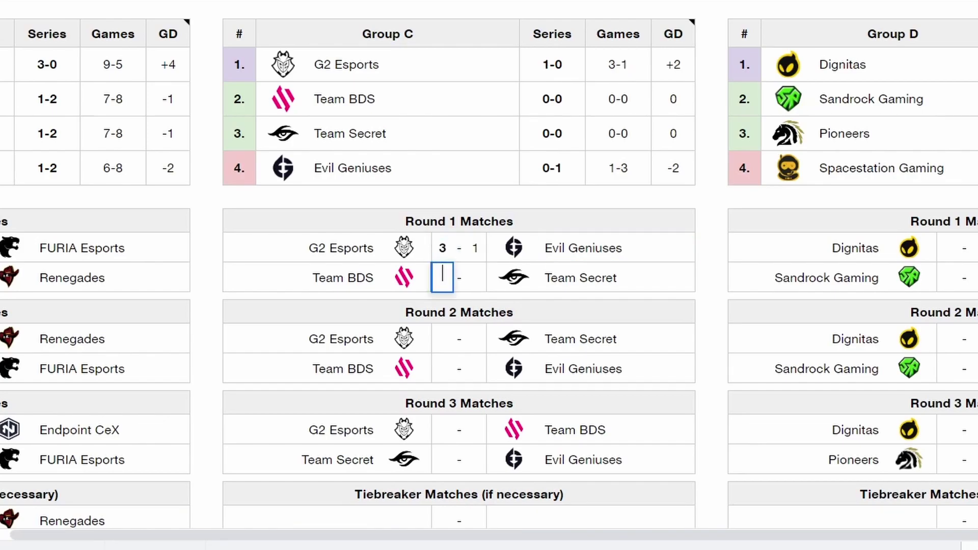
text(3)
double_click(475, 278)
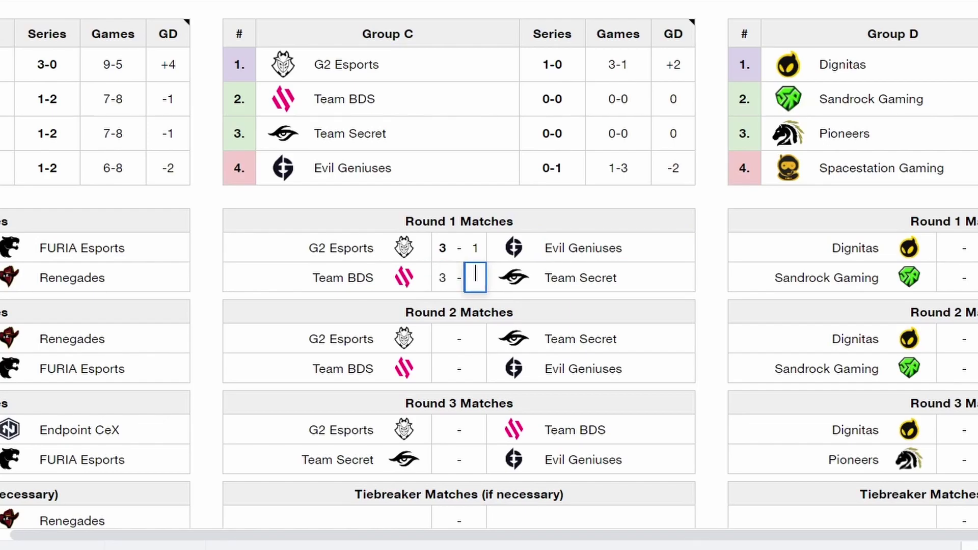
text(1)
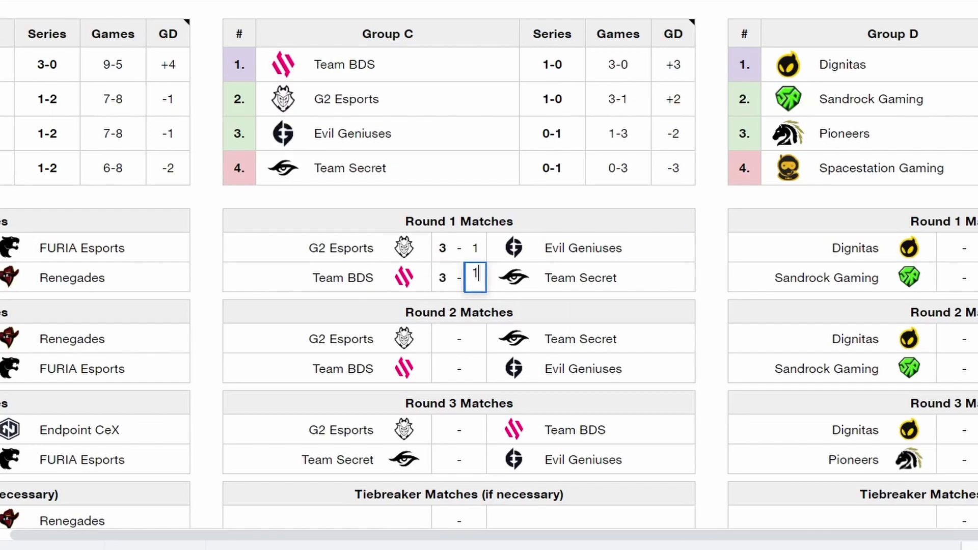
click(617, 278)
Enter the Group C Round 2 result for G2 Esports against Team Secret as 3-1.
double_click(442, 339)
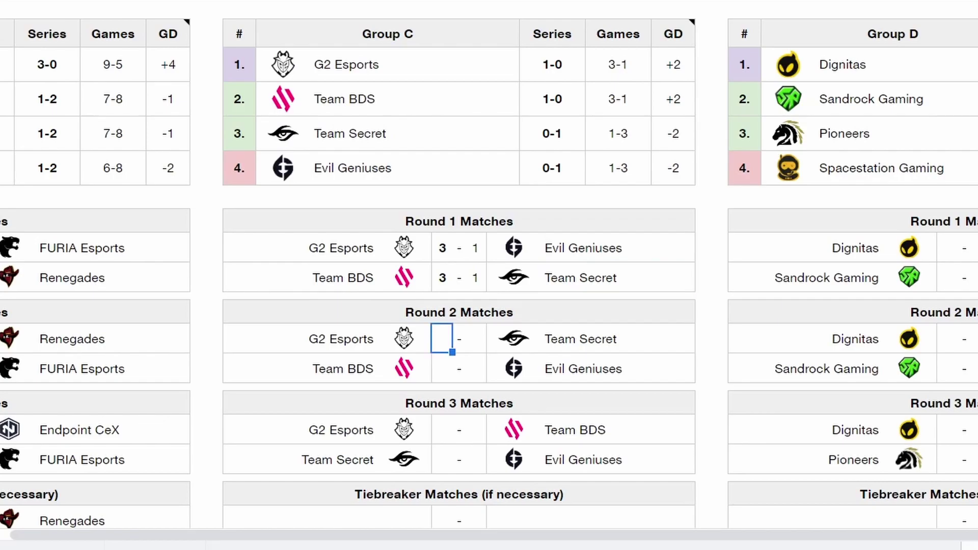
text(3)
key(Tab)
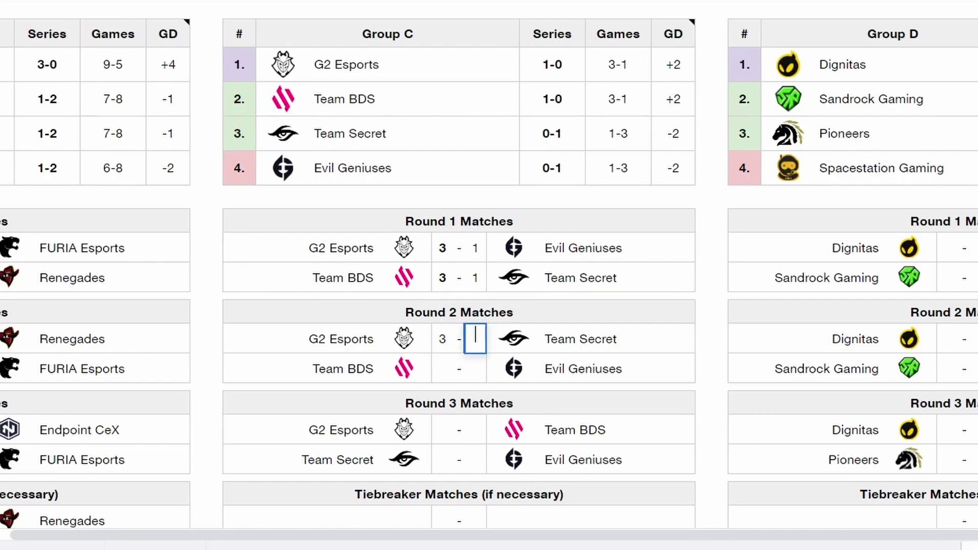
text(1)
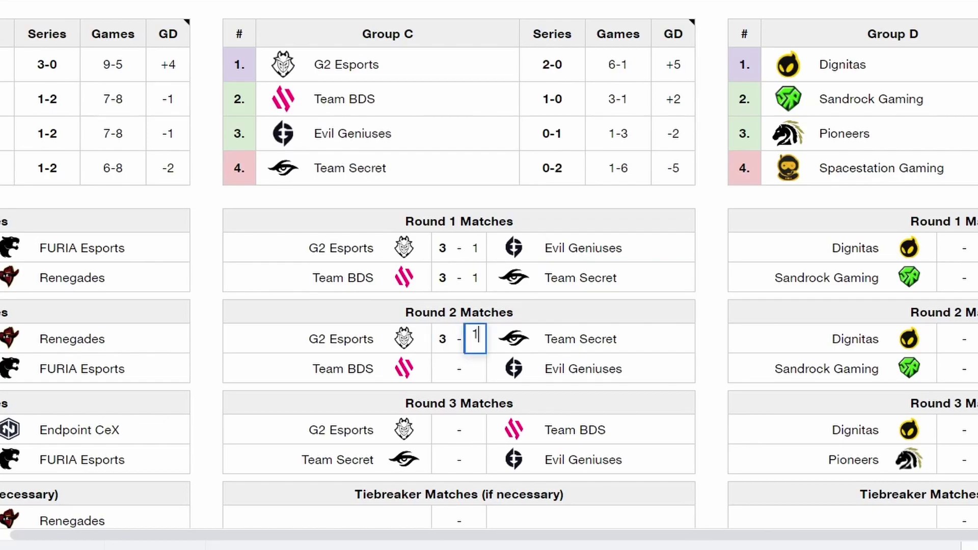
click(617, 339)
Enter the Group C Round 2 result for Team BDS against Evil Geniuses as 3-2.
double_click(443, 368)
text(3)
key(Tab)
key(Tab)
text(2)
click(617, 368)
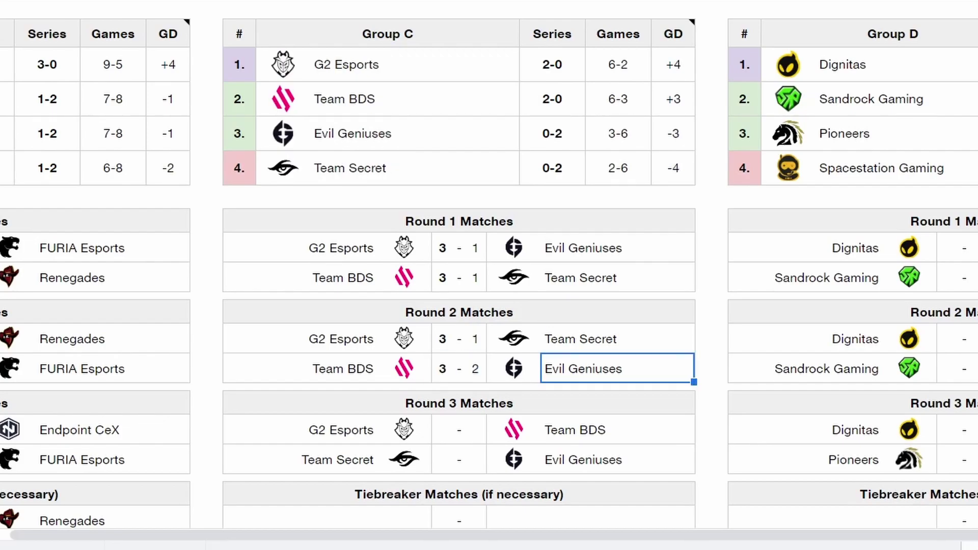
Enter the Group C Round 3 result for G2 Esports against Team BDS as 2-3.
click(442, 429)
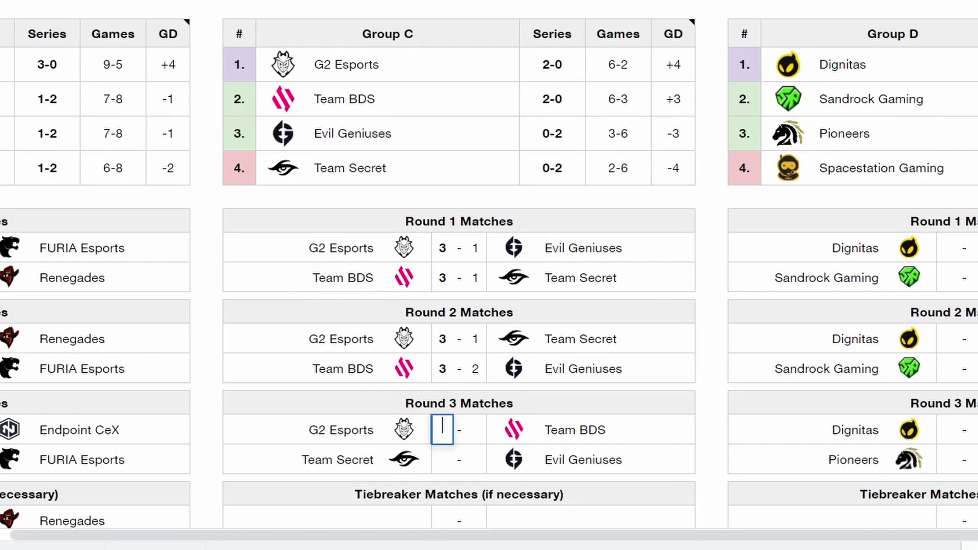
text(2)
key(Tab)
text(3)
key(Tab)
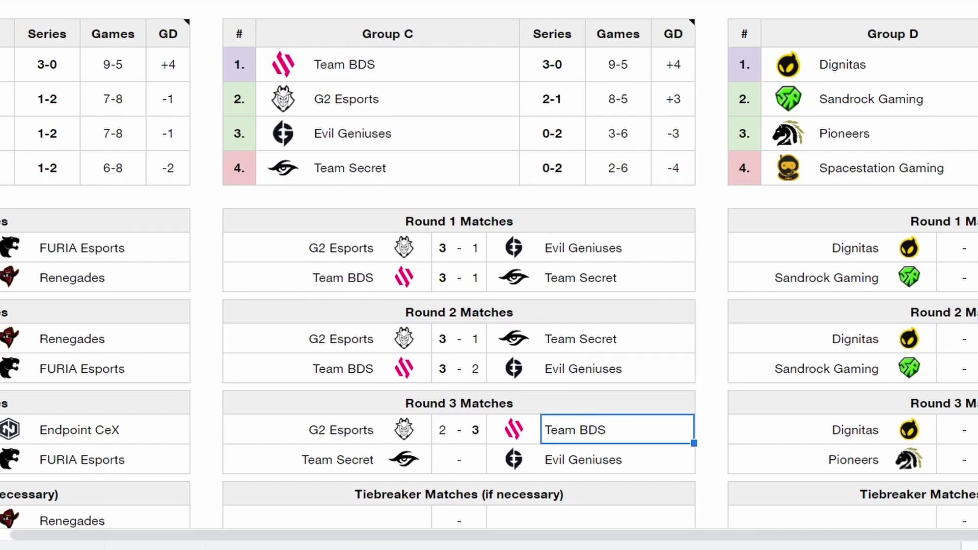
Enter the Group C Round 3 result for Team Secret against Evil Geniuses as 2-3.
key(Return)
text(2)
key(Tab)
text(3)
key(Tab)
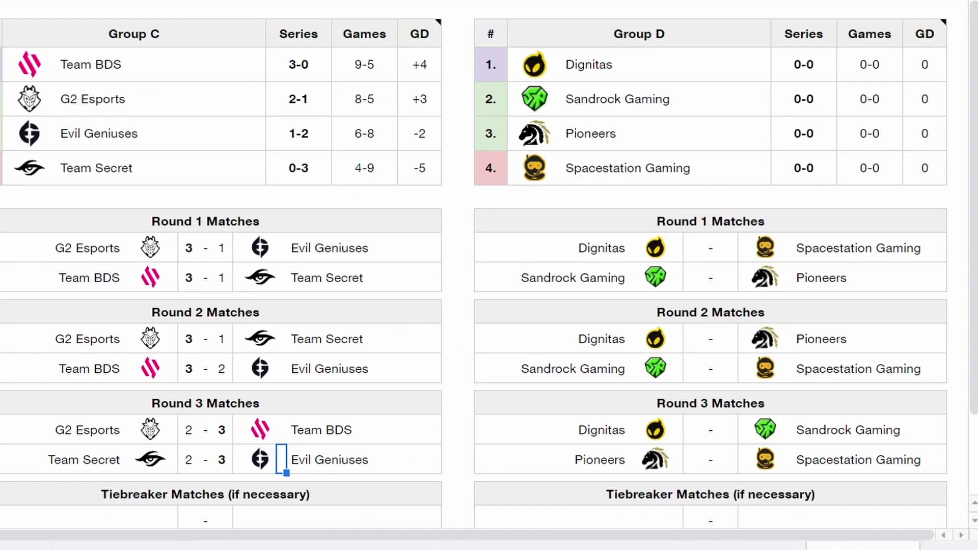
Enter the Group D Round 1 result for Dignitas against Spacestation Gaming as 3-0.
double_click(463, 468)
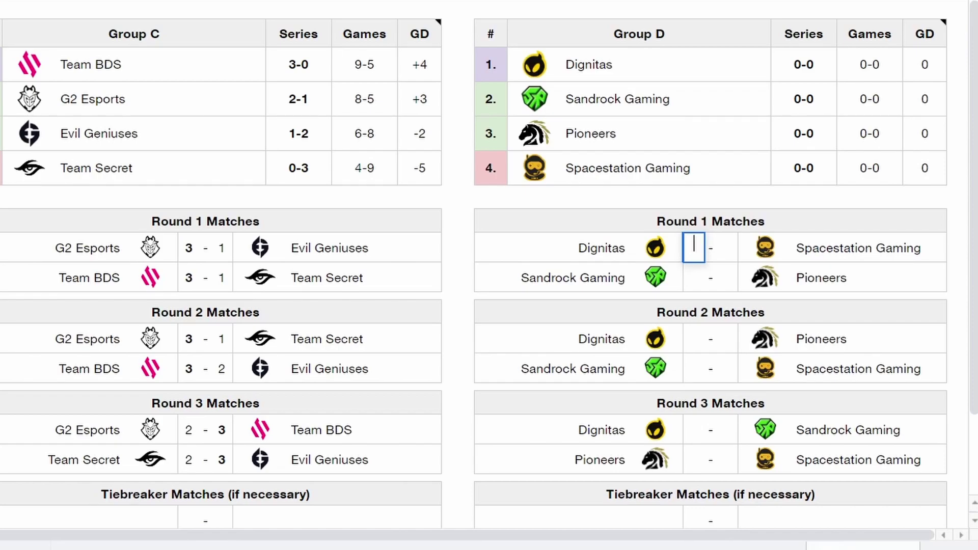
text(3)
key(Tab)
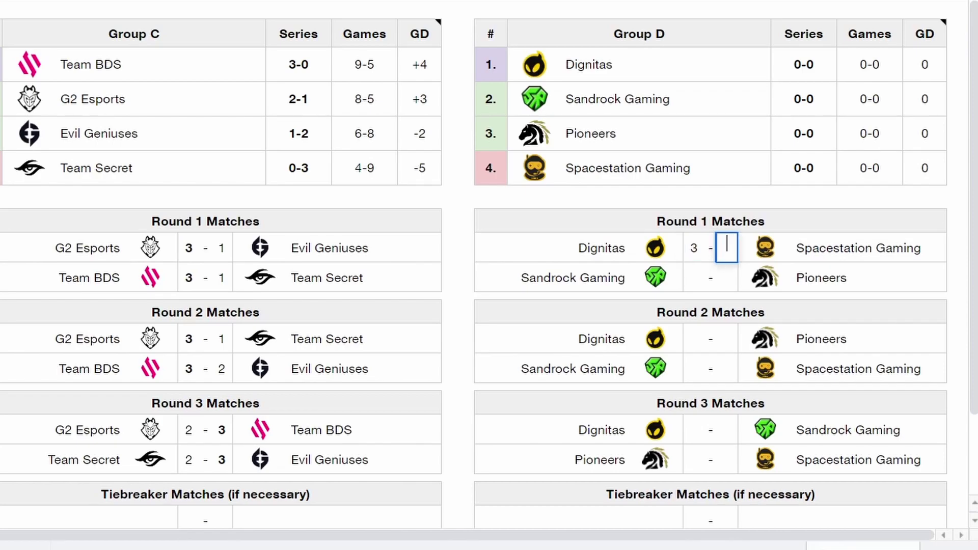
text(0)
key(Return)
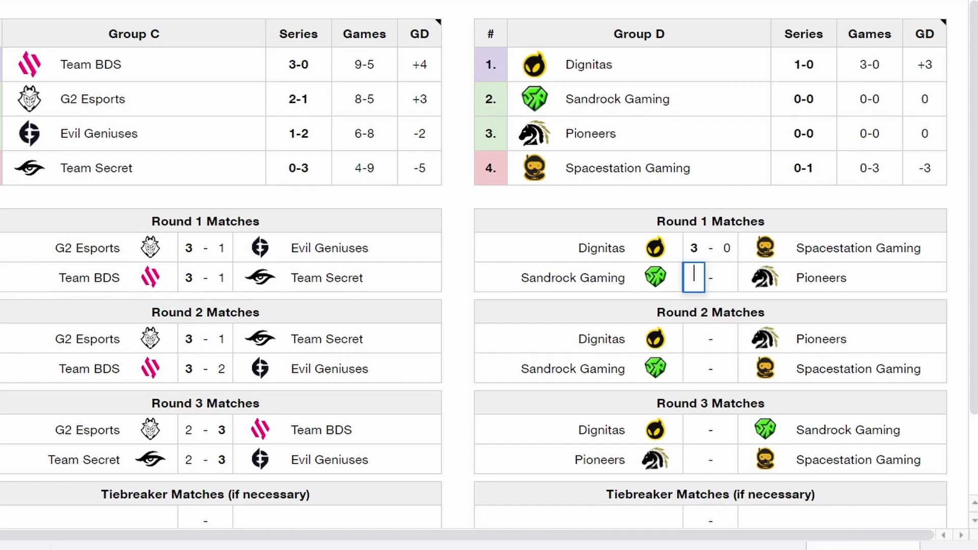
Enter the Group D Round 1 result for Sandrock Gaming against Pioneers as 3-0.
text(3)
key(Tab)
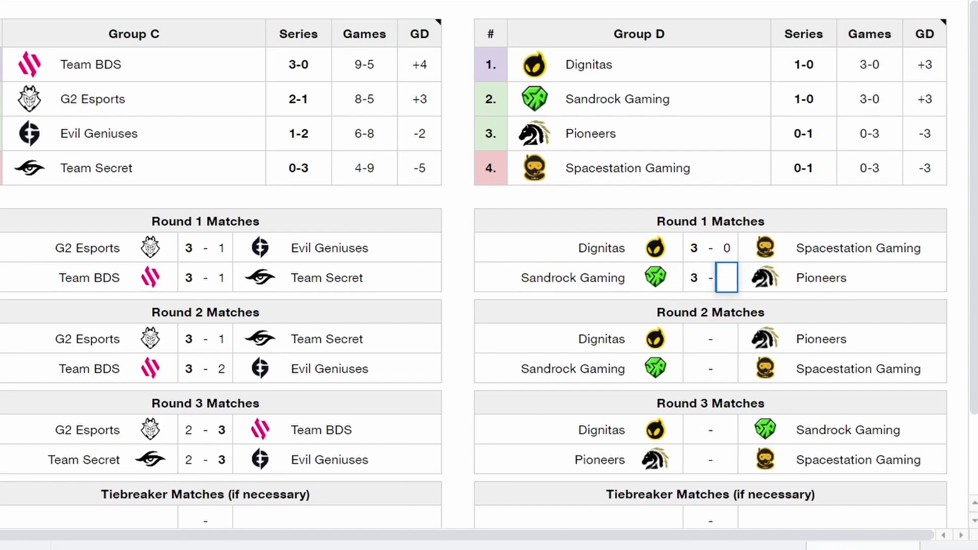
text(0)
key(Return)
Enter the Group D Round 2 result for Dignitas against Pioneers as 3-0.
double_click(694, 338)
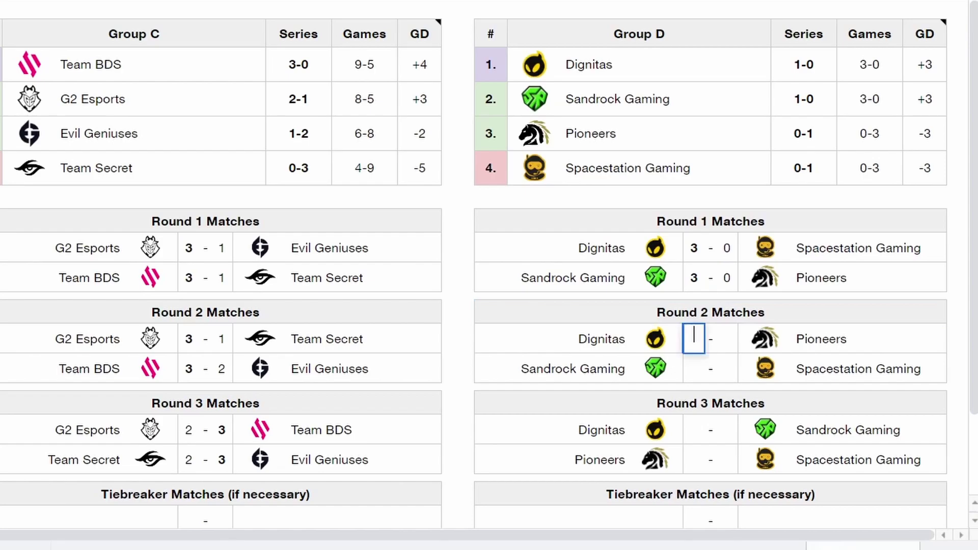
text(3)
key(Tab)
text(0)
key(Return)
Enter the Group D Round 2 result for Sandrock Gaming against Spacestation Gaming as 3-1.
double_click(693, 368)
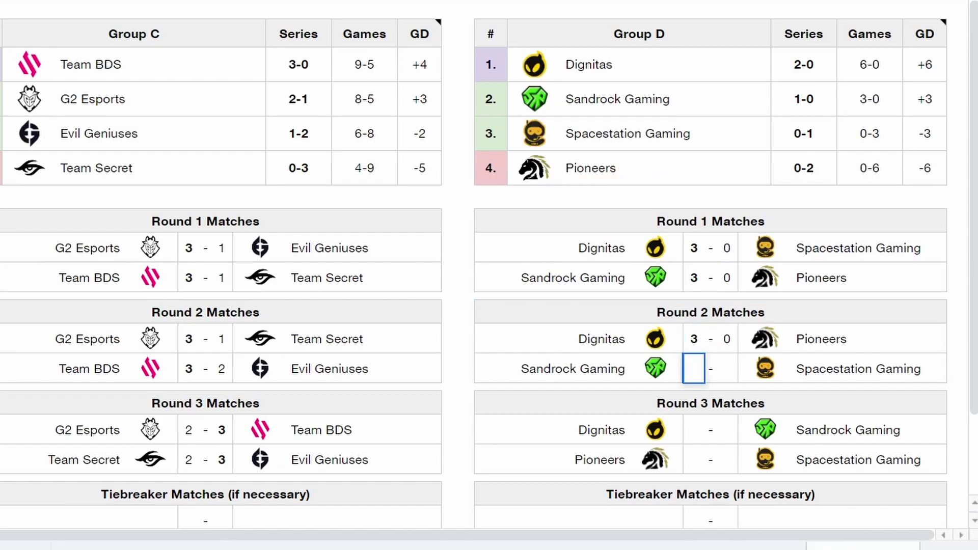
text(3)
key(Tab)
text(1)
key(Tab)
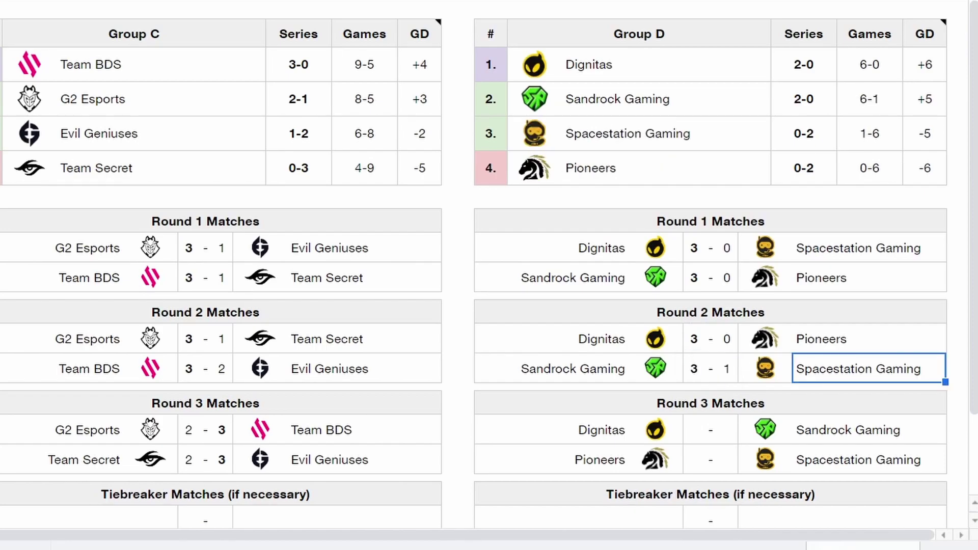
Enter the Group D Round 3 result for Dignitas against Sandrock Gaming as 3-2.
double_click(694, 430)
text(3)
key(Tab)
text(2)
key(Tab)
Enter the Group D Round 3 result for Pioneers against Spacestation Gaming as 1-3.
key(Return)
text(1)
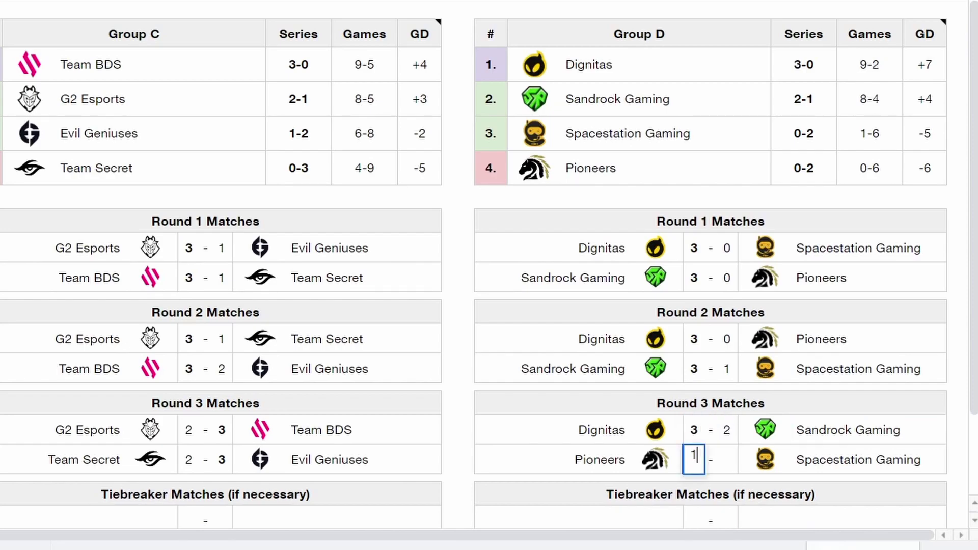
key(Tab)
text(3)
key(Tab)
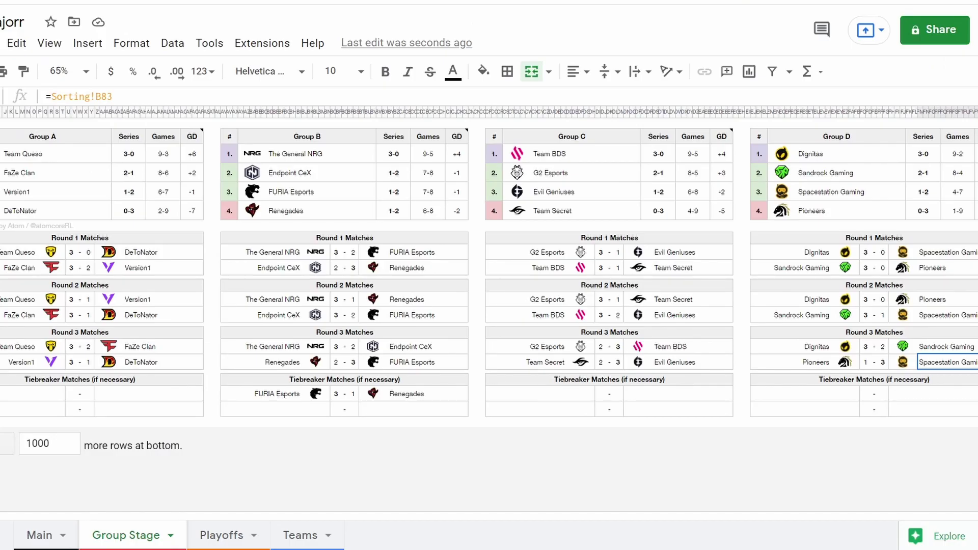
On the Playoffs sheet, enter the Lower Round 1 result for Endpoint CeX against Version1 as 2-3.
key(Right)
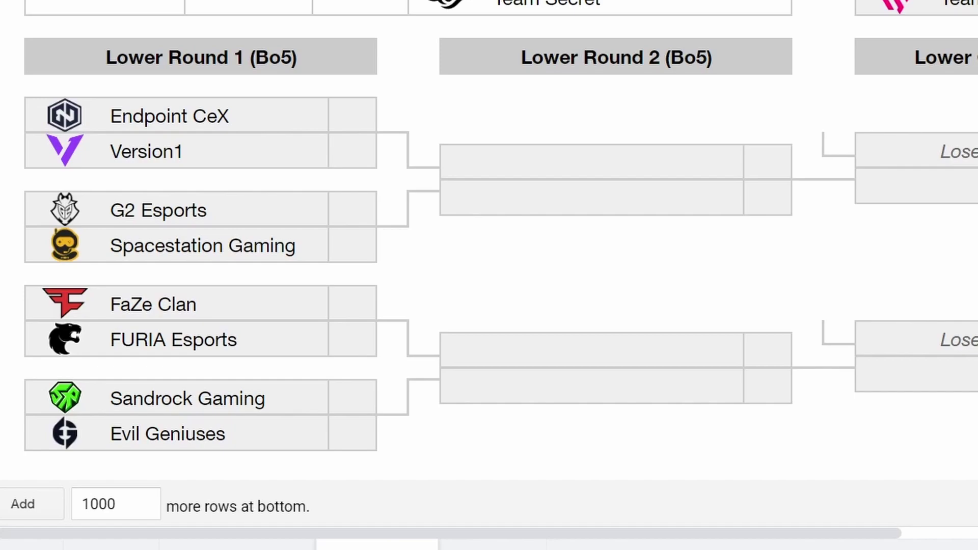
click(353, 115)
text(2)
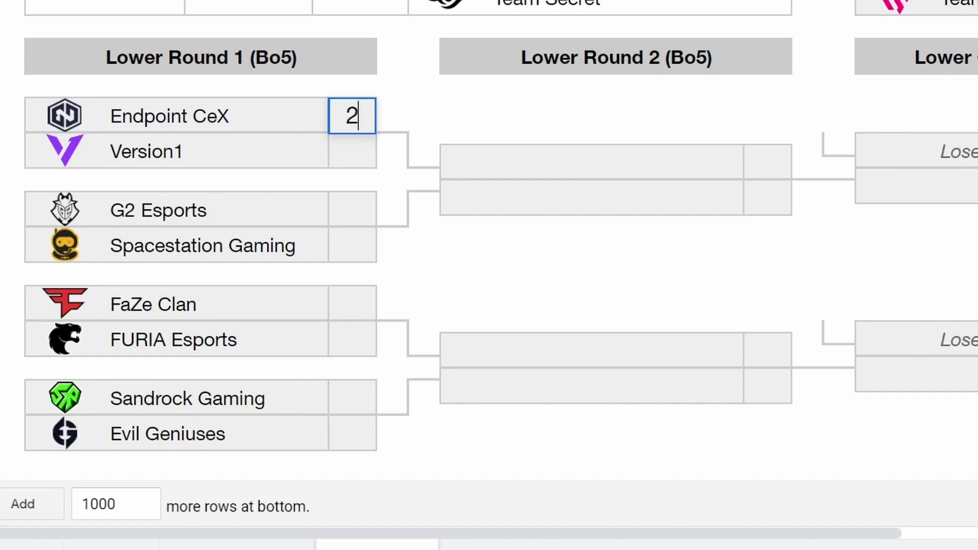
key(Return)
text(3)
click(449, 92)
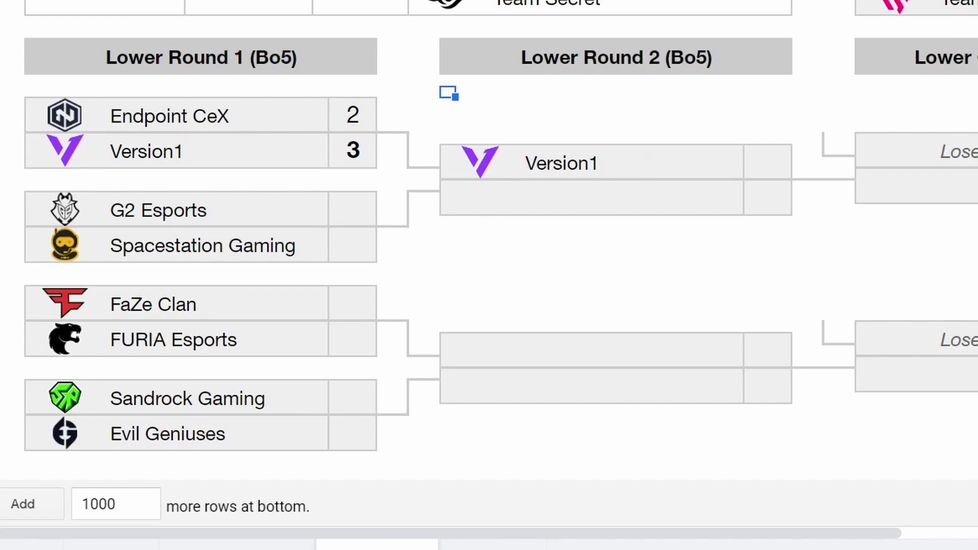
Enter the Lower Round 1 result for G2 Esports against Spacestation Gaming as 3-2.
double_click(352, 210)
text(3)
key(Return)
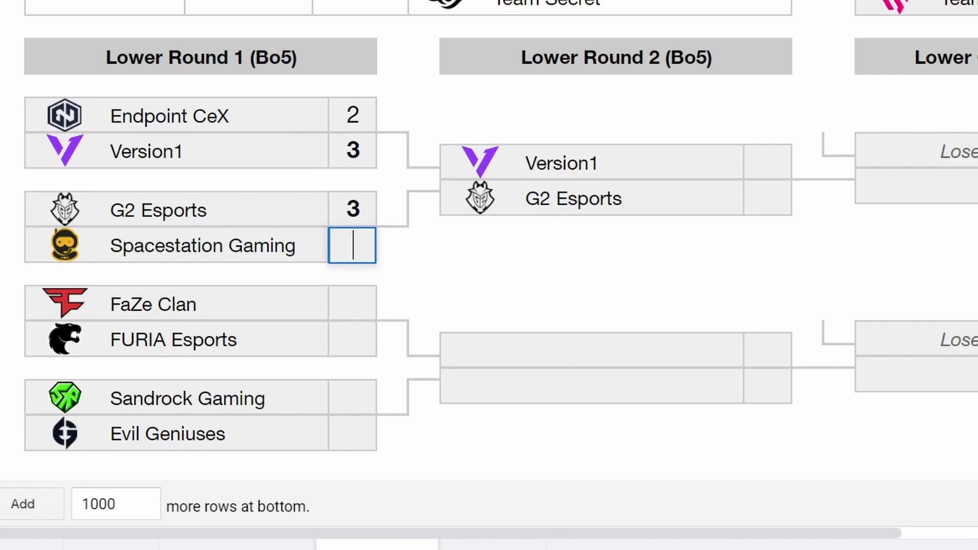
text(2)
key(Return)
Enter the Lower Round 1 result for FaZe Clan against FURIA Esports as 3-1.
double_click(352, 305)
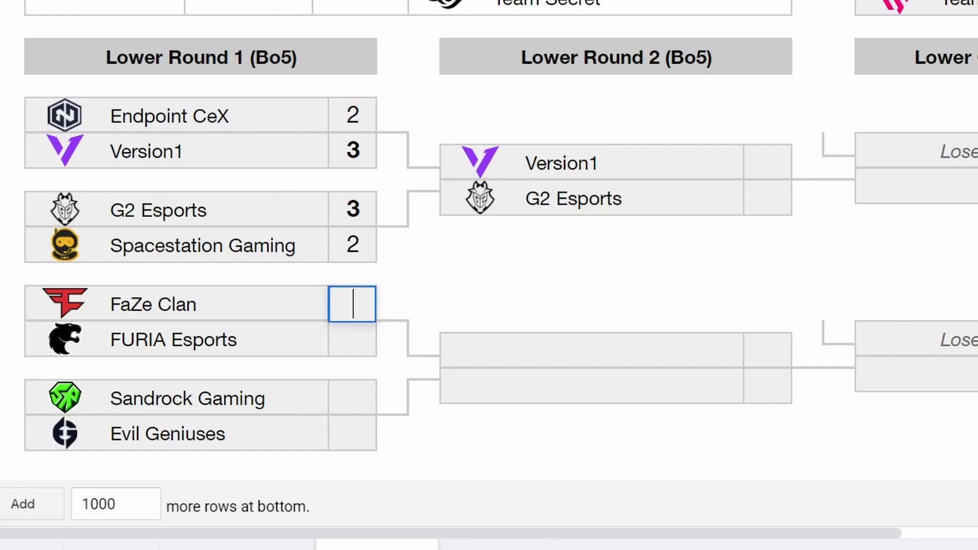
text(3)
key(Return)
text(1)
click(496, 269)
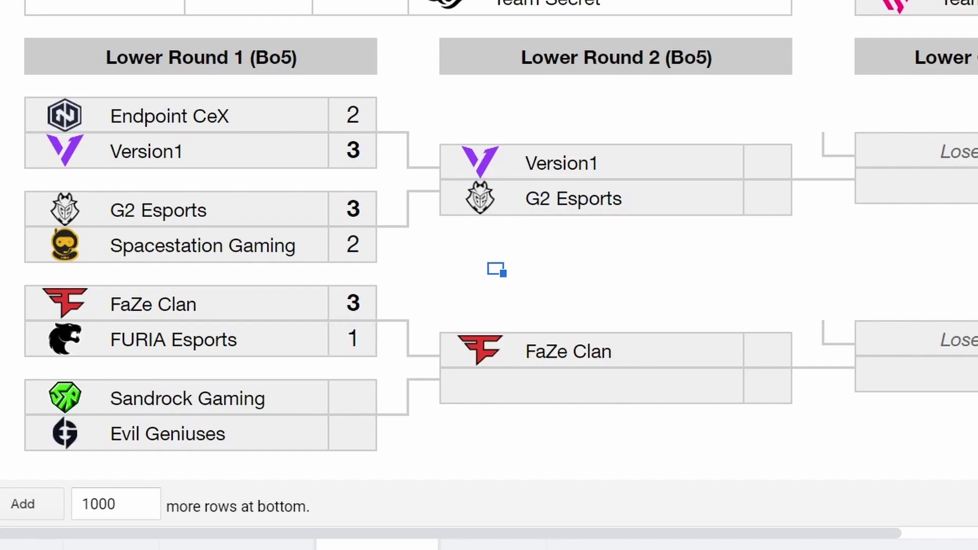
Enter the Lower Round 1 result for Sandrock Gaming against Evil Geniuses as 3-1.
double_click(352, 398)
text(3)
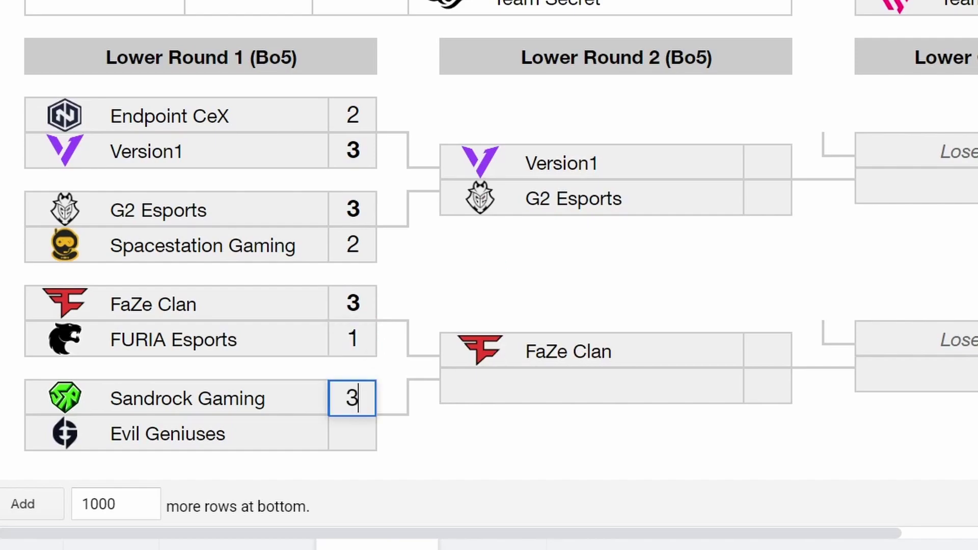
key(Return)
text(1)
click(576, 269)
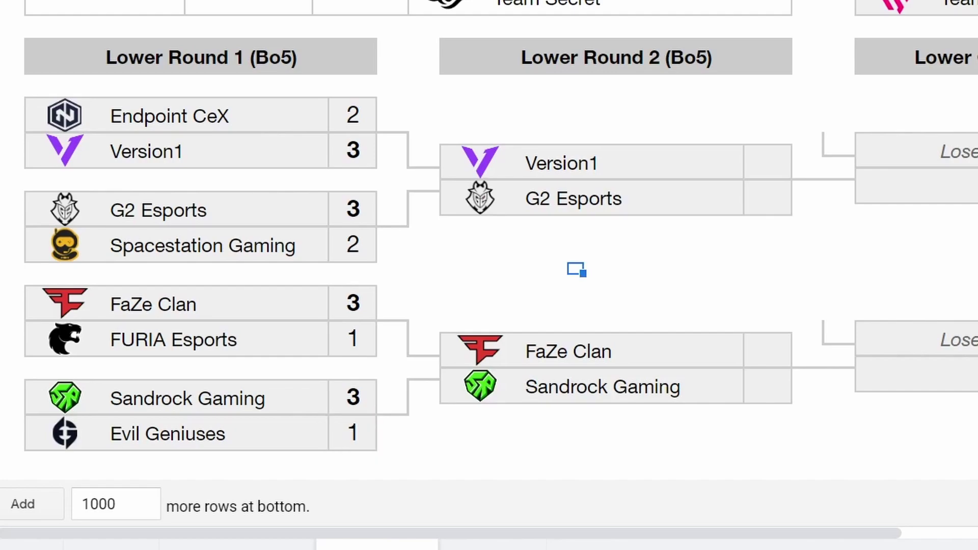
Enter the Lower Round 2 result for Version1 against G2 Esports as 2-3.
drag(566, 533, 644, 533)
click(641, 465)
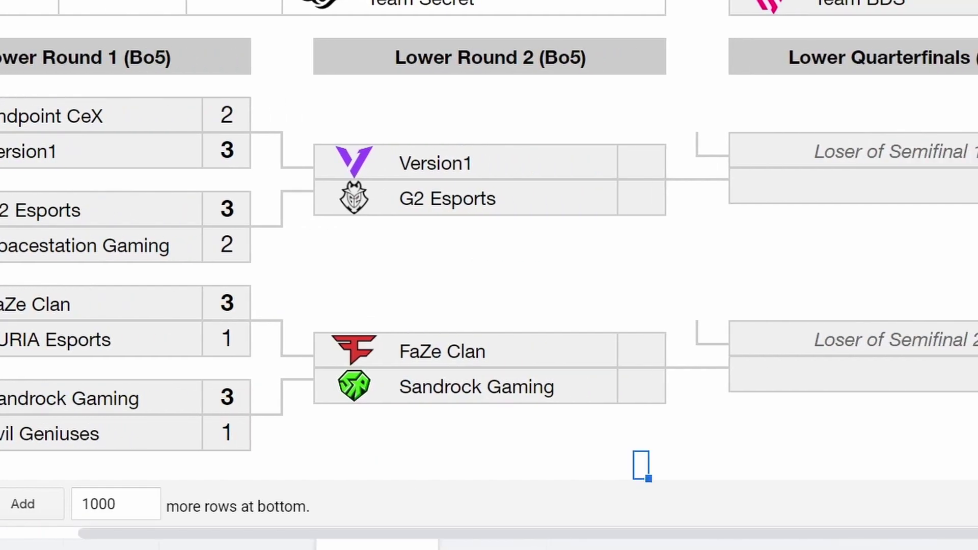
click(642, 162)
text(2)
key(Return)
text(13)
click(674, 246)
double_click(641, 198)
double_click(641, 198)
text(3)
click(673, 258)
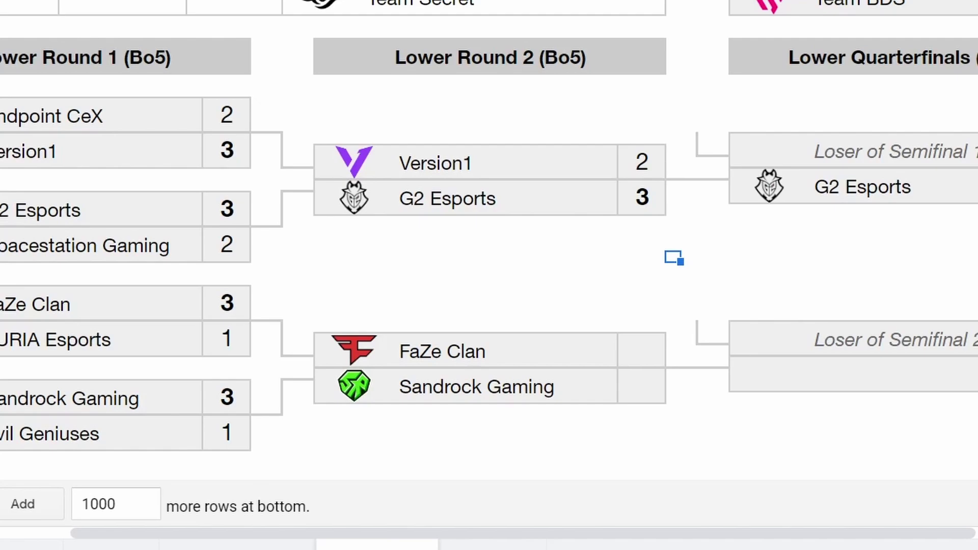
Enter the Lower Round 2 result for FaZe Clan against Sandrock Gaming as 2-3.
double_click(641, 350)
text(2)
key(Return)
text(3)
key(Return)
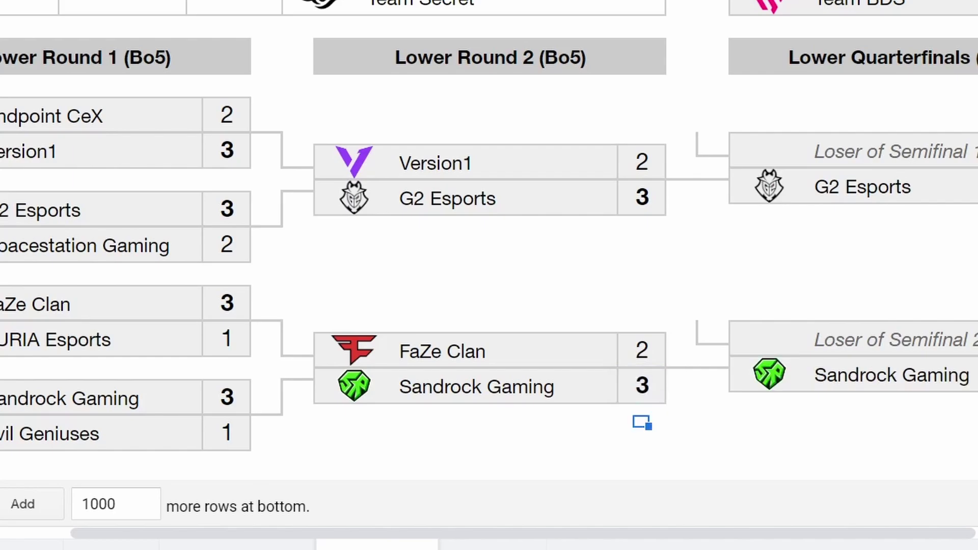
Open Team Queso's score in the Upper Semifinal against Dignitas for editing.
drag(523, 533, 668, 533)
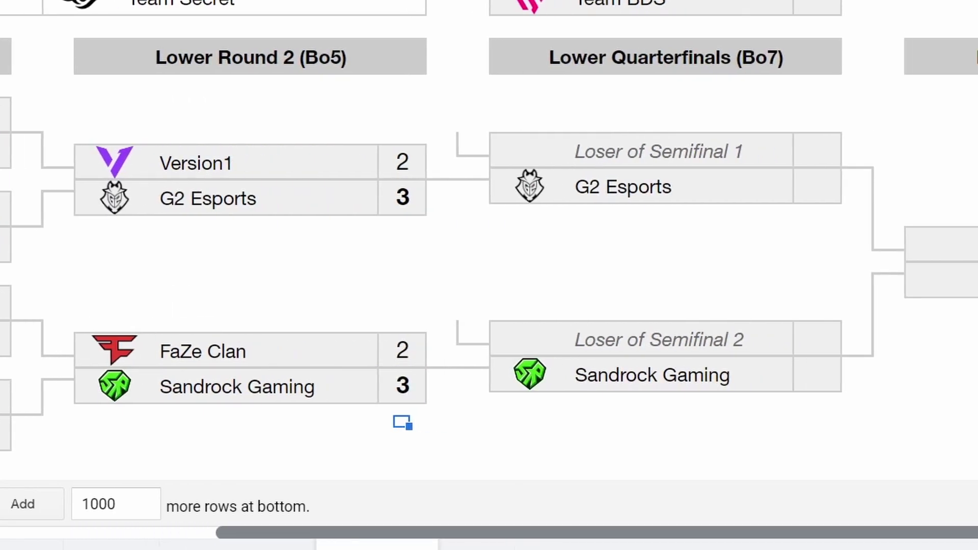
scroll(489, 276, up, 2)
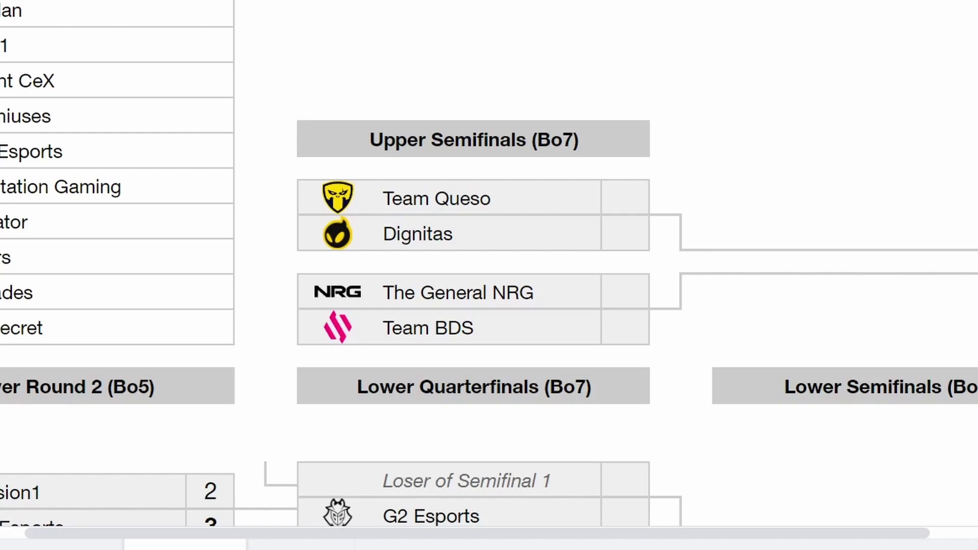
double_click(625, 198)
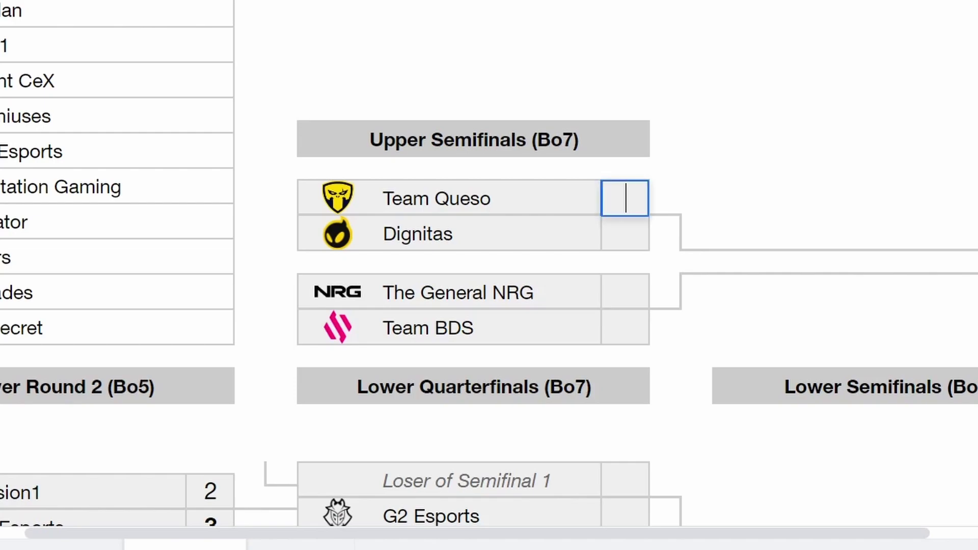